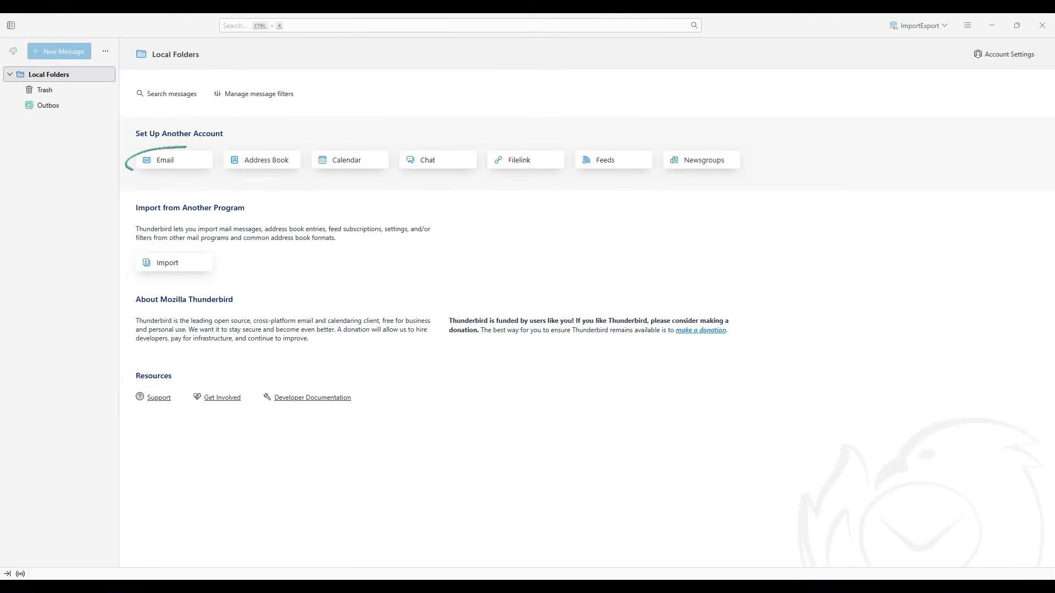
- Start a new email account named Admin with the bizwisetips.com address and look up its configuration
left_click(173, 160)
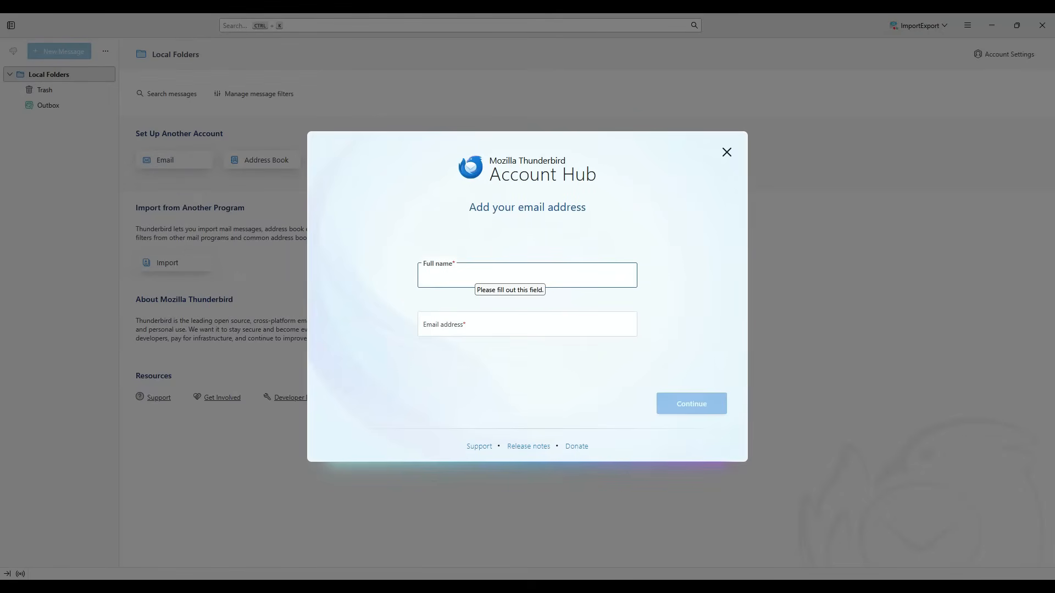
key("Tab")
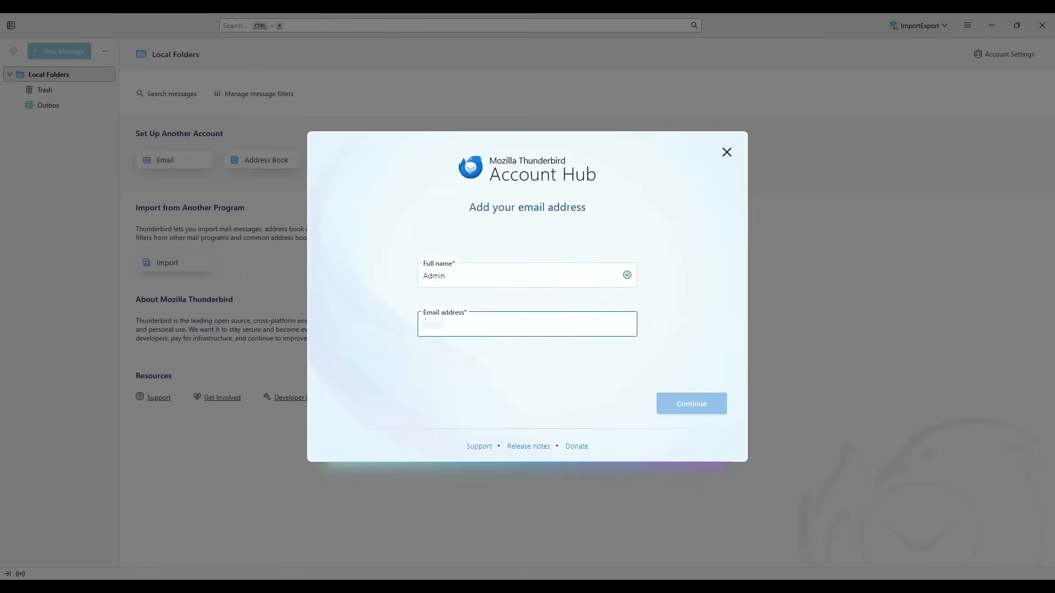
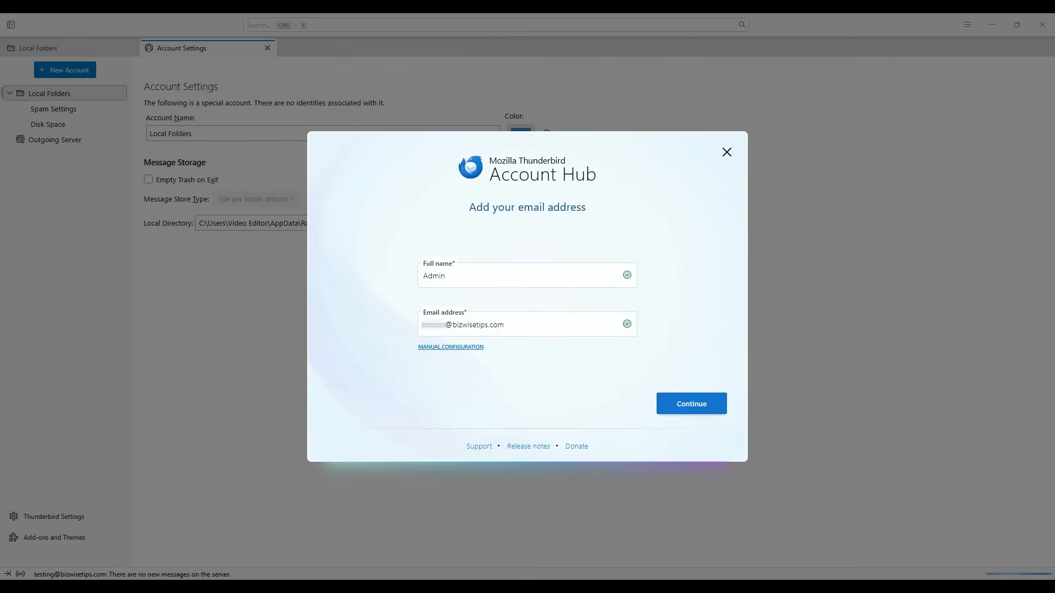
key("Return")
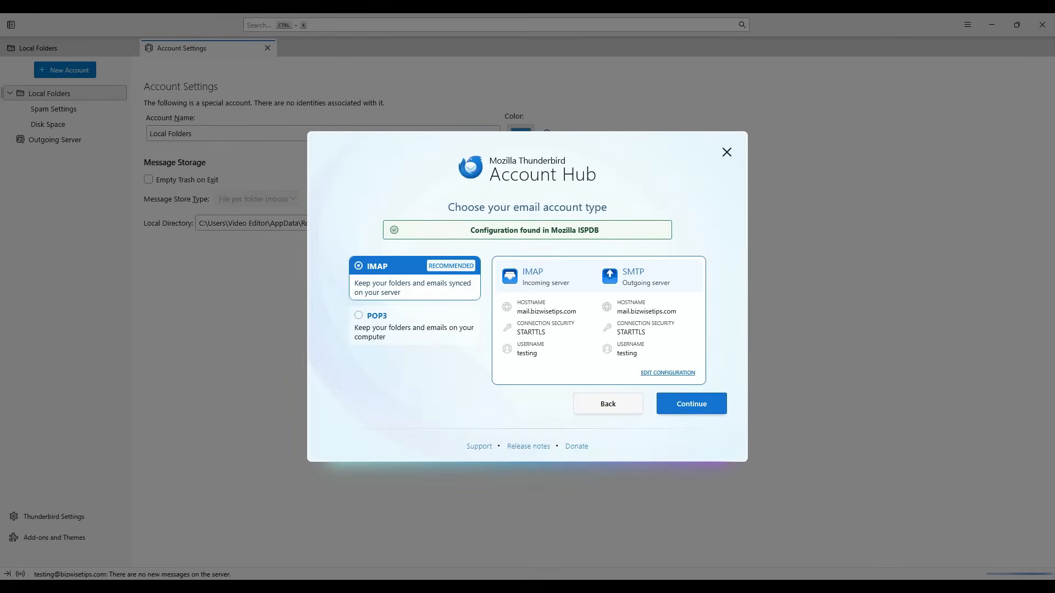
- Keep IMAP as the account type and continue to the password step
left_click(377, 316)
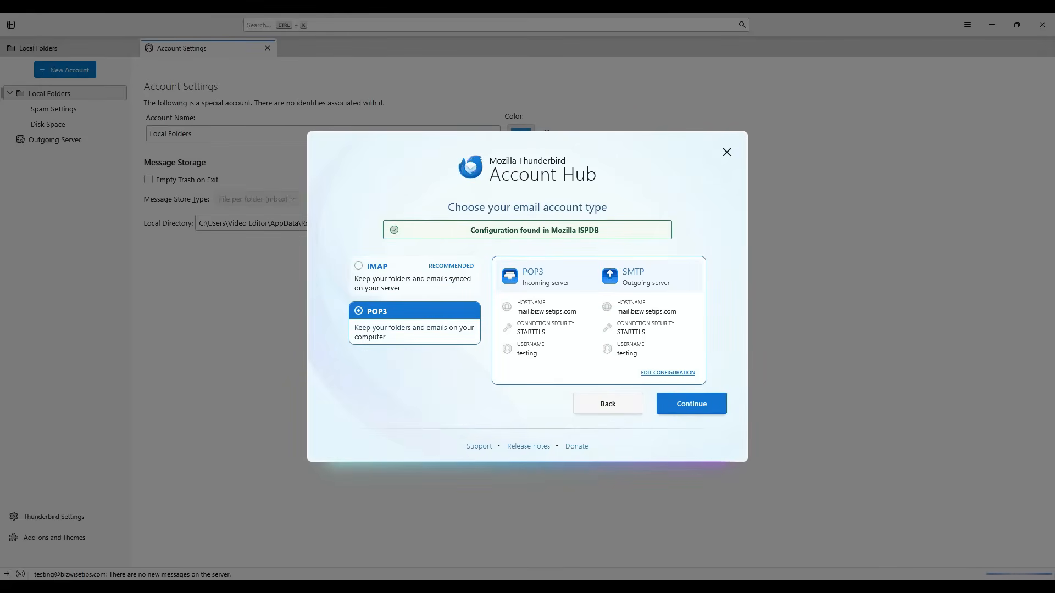
left_click(377, 267)
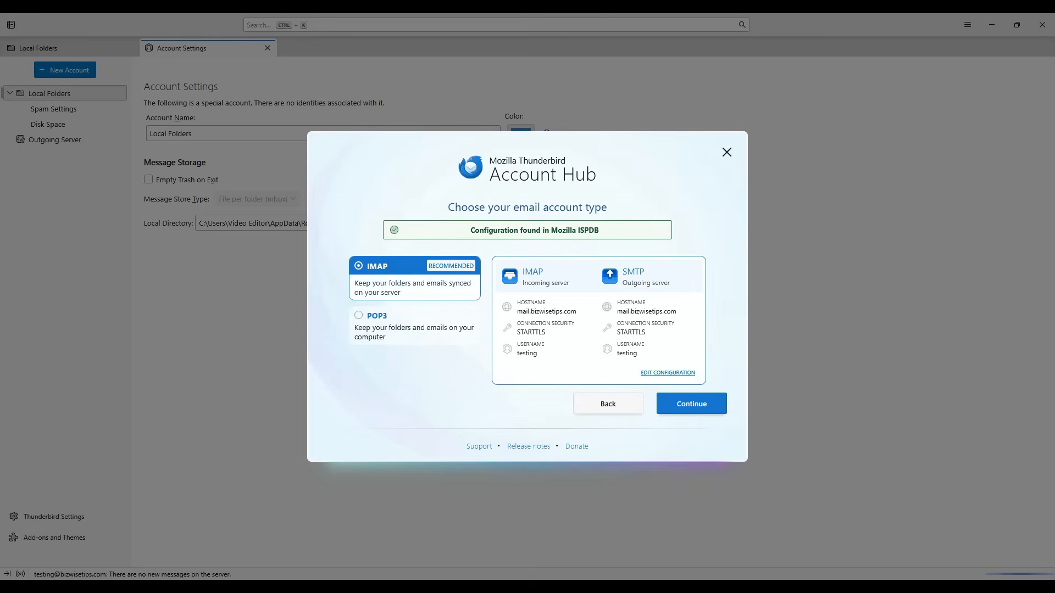
left_click(691, 403)
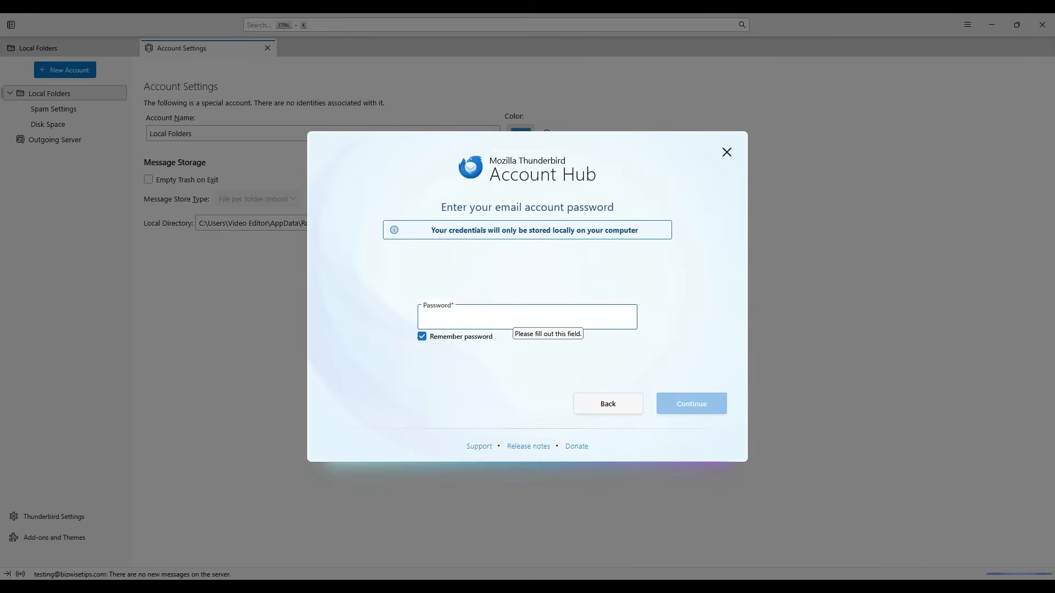
- Enter the account password and submit it to create the account
type("•••••••••••")
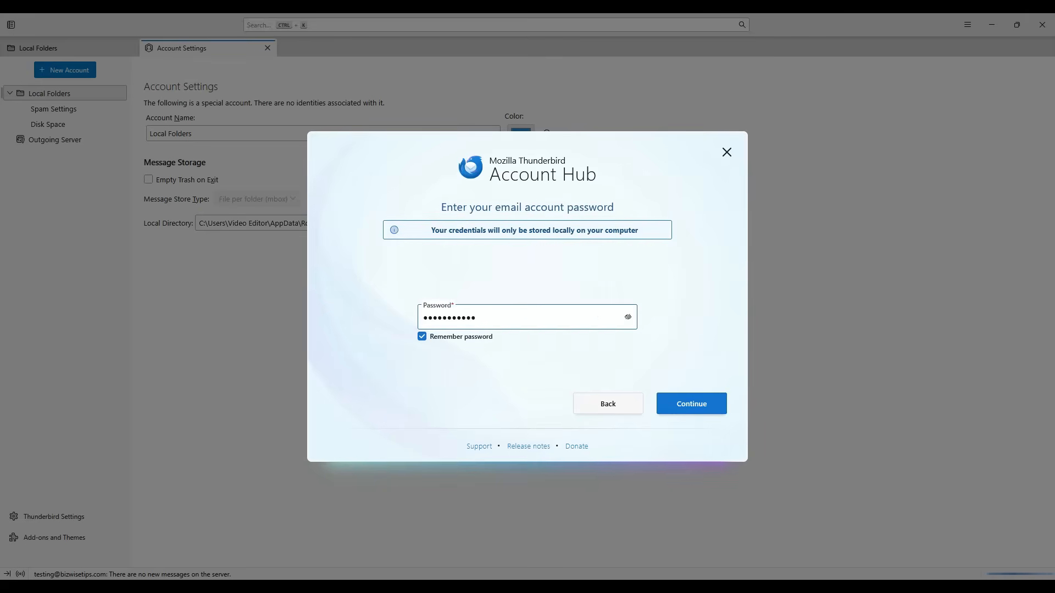
key("Return")
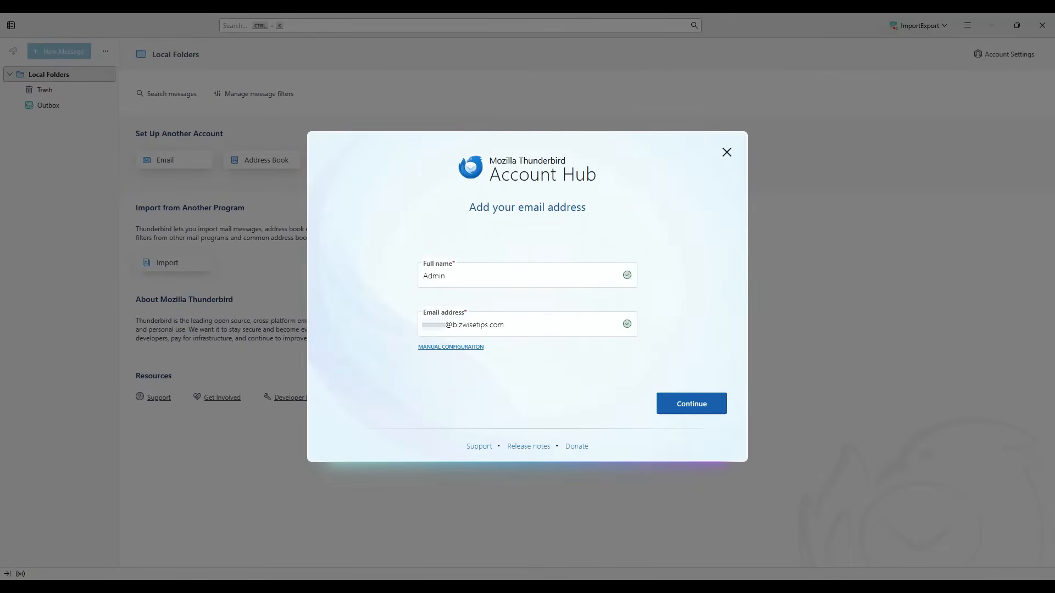
- Switch to manual configuration of the incoming server settings
left_click(691, 404)
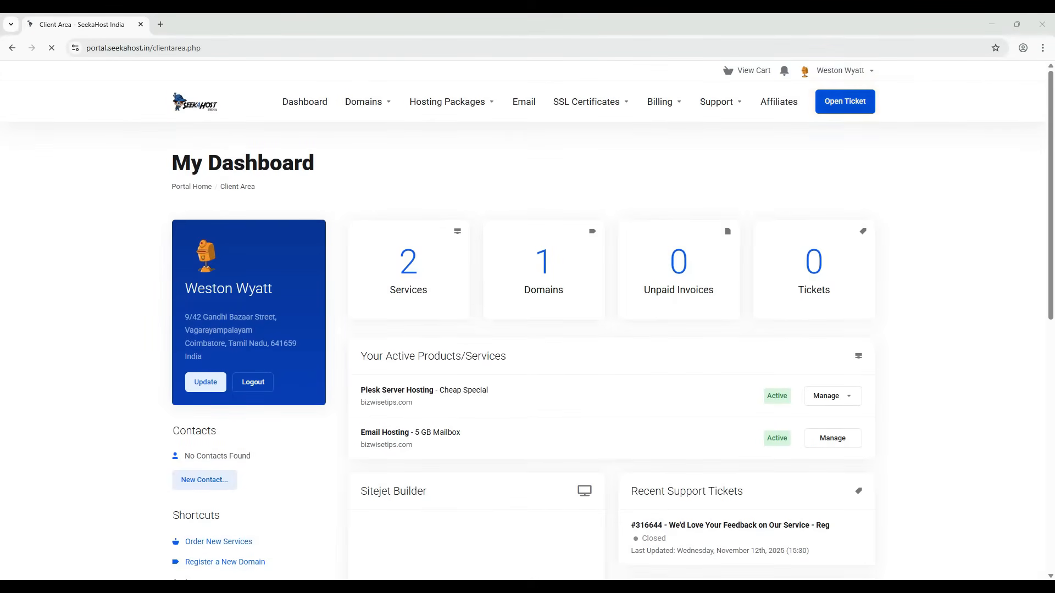
- Open Email History in the SeekaHost portal and view the Mail Hosting Order Details email
left_click(840, 71)
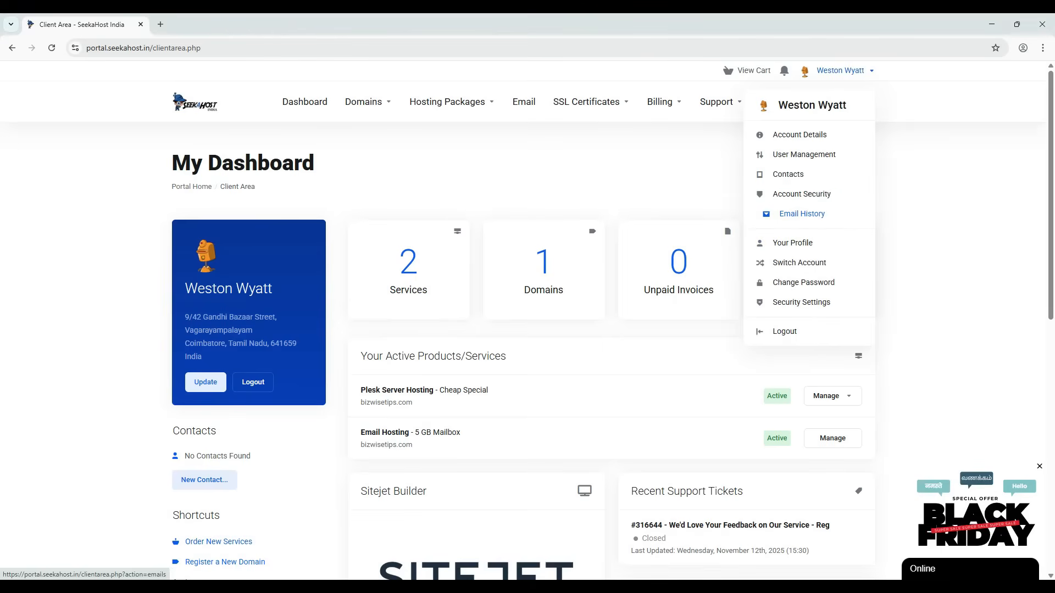
left_click(802, 214)
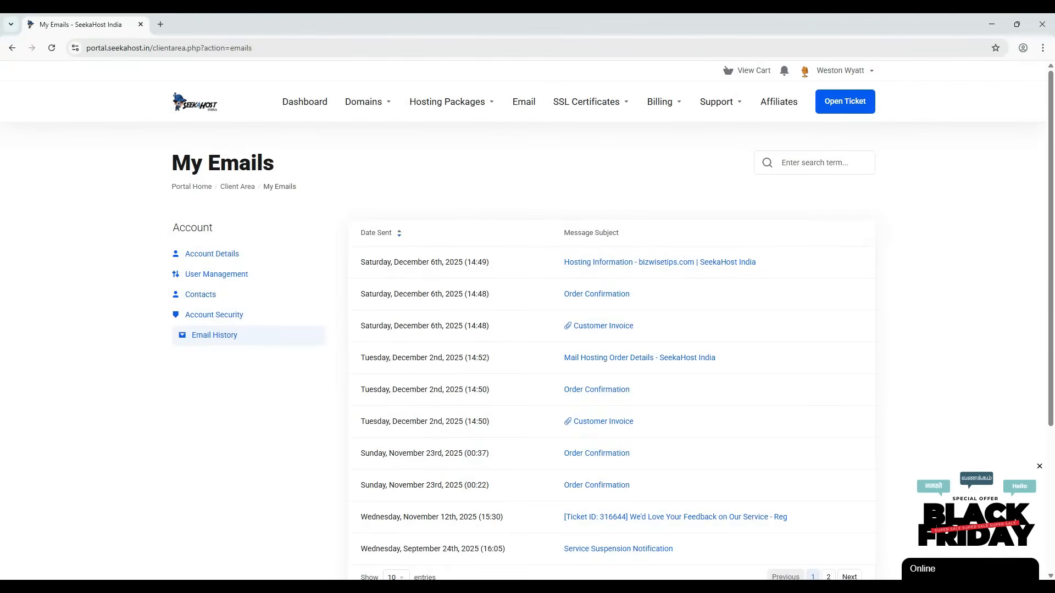
scroll(528, 329, "down", 1)
left_click(640, 303)
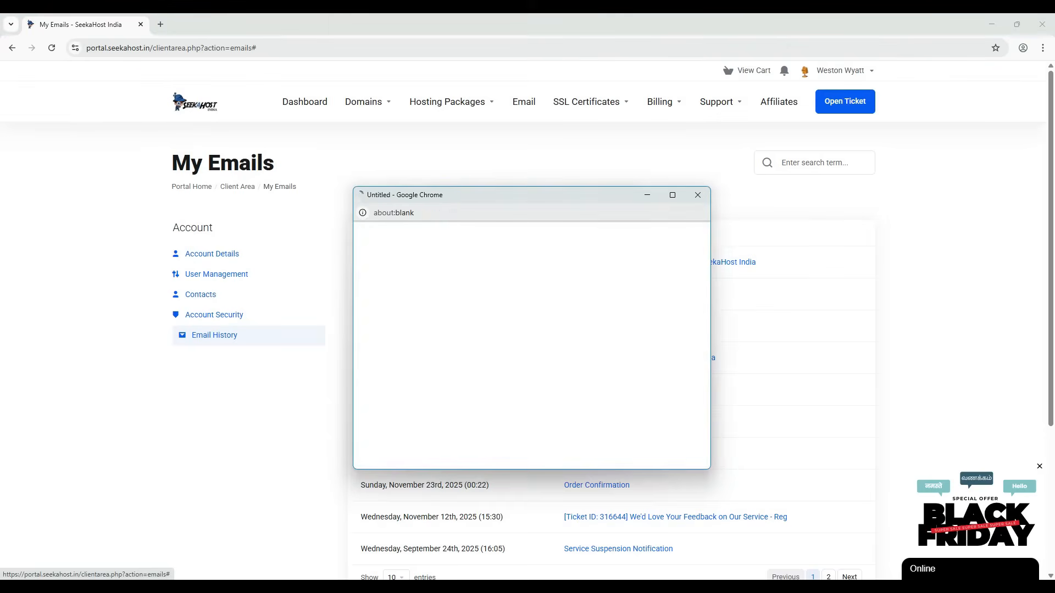
scroll(640, 302, "down", 5)
scroll(527, 341, "down", 3)
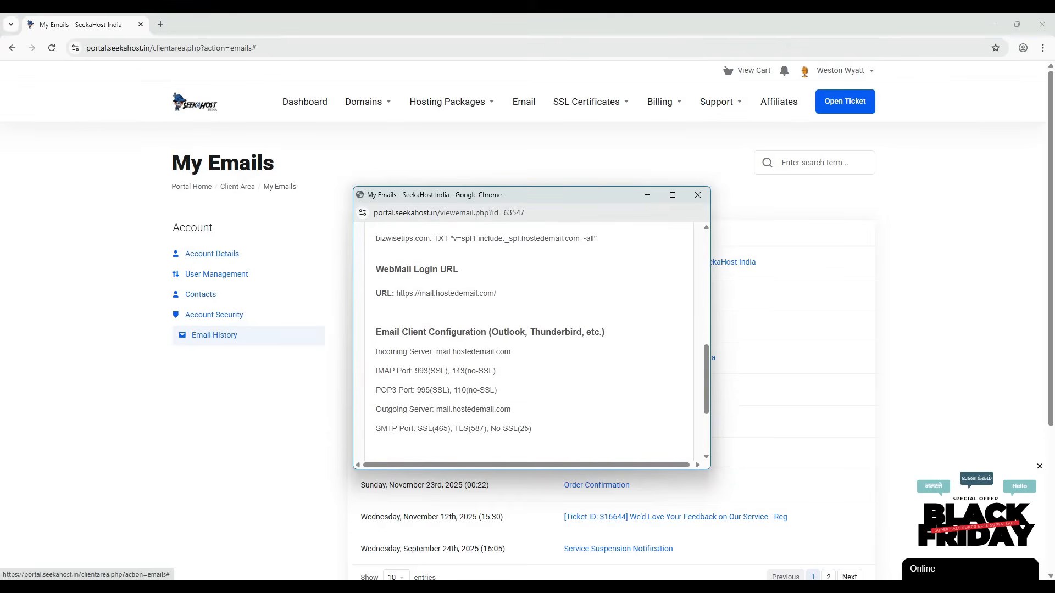
- Copy the incoming server hostname mail.hostedemail.com and return to Thunderbird
left_click_drag(376, 277, 605, 277)
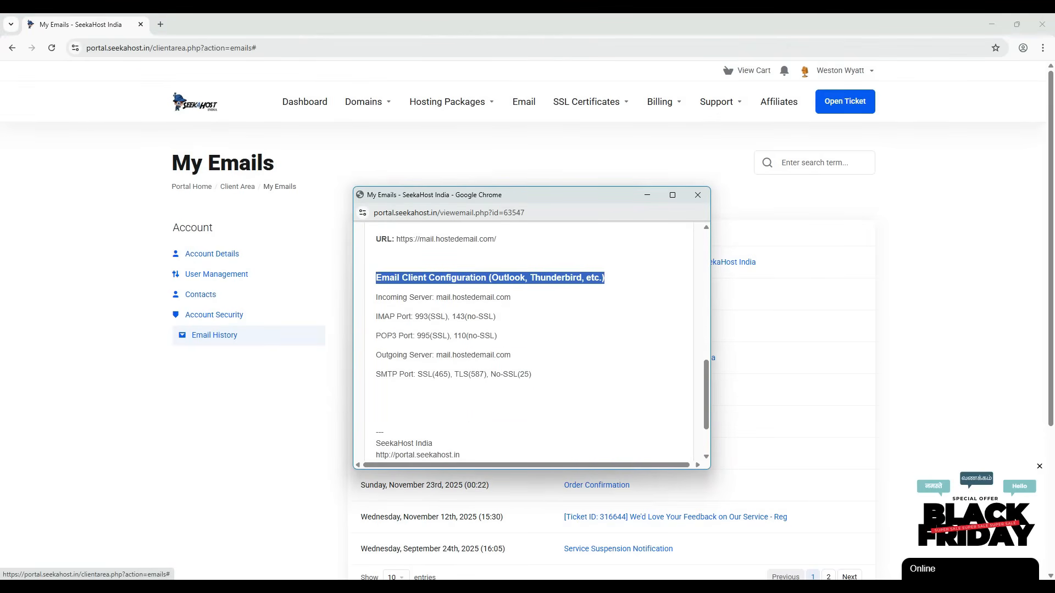
left_click_drag(376, 297, 511, 298)
left_click_drag(376, 374, 511, 355)
left_click(514, 359)
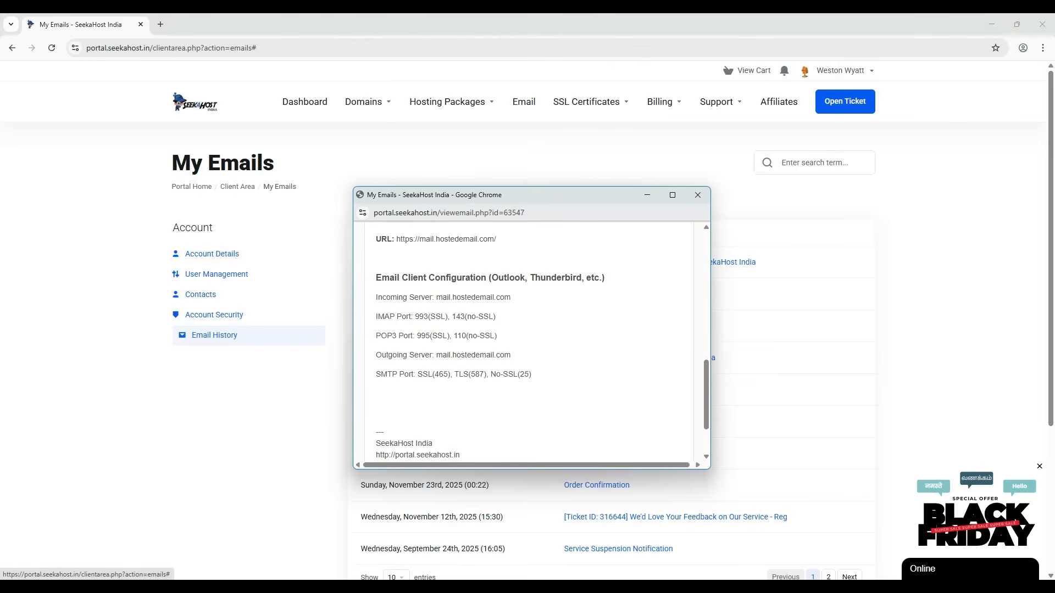
left_click_drag(512, 297, 436, 297)
key("ctrl+c")
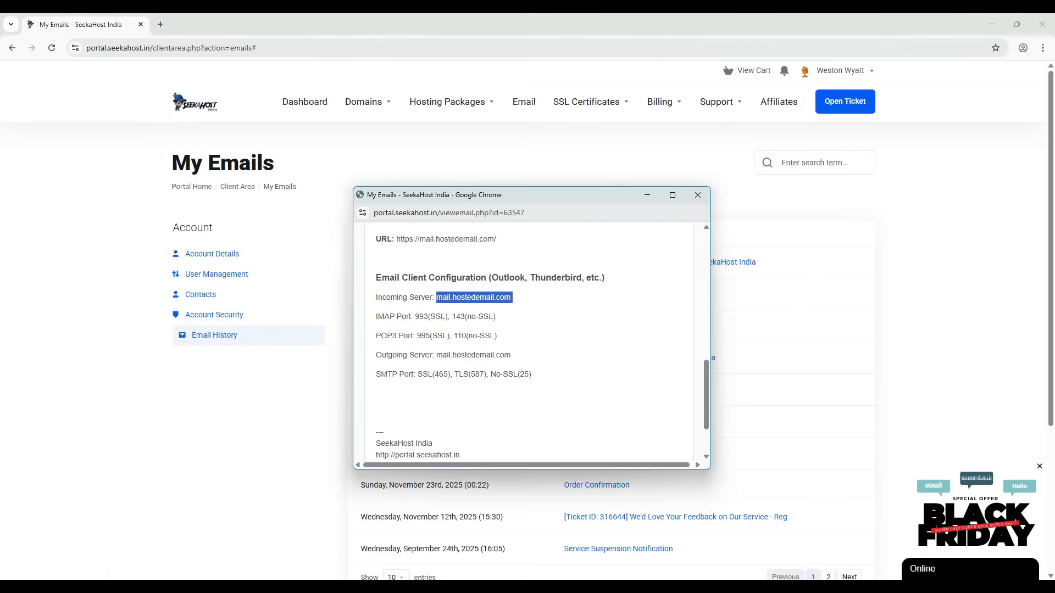
key("alt+Tab")
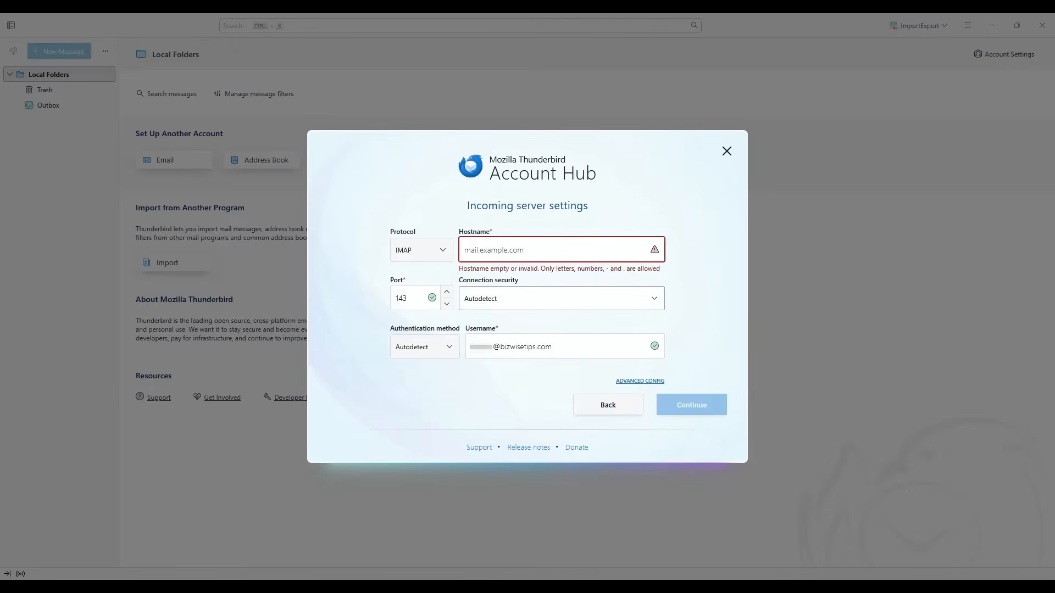
- Paste mail.hostedemail.com as the incoming hostname and set the protocol to IMAP
key("ctrl+v")
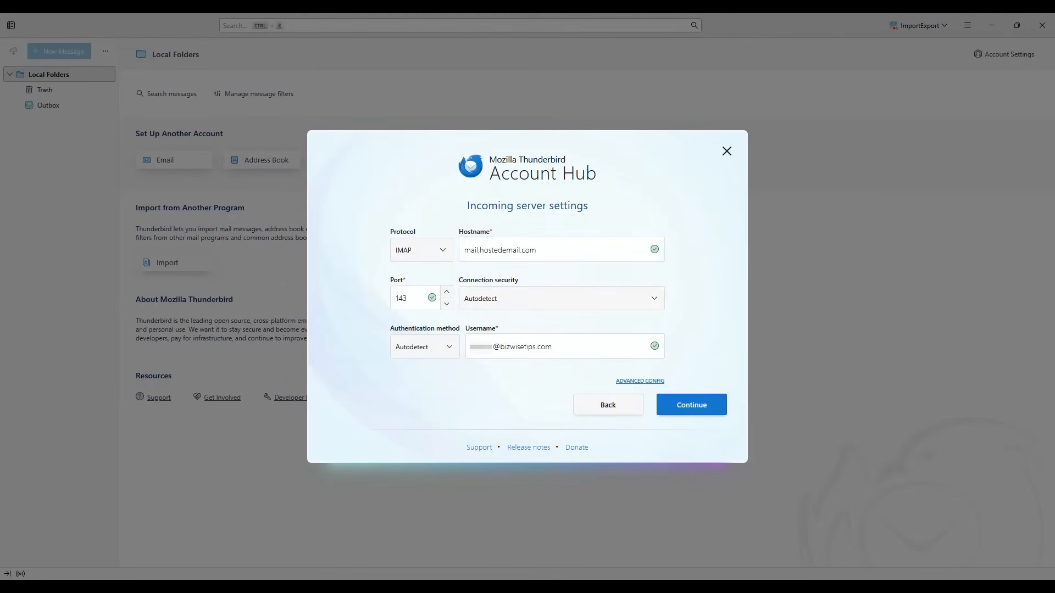
left_click(421, 250)
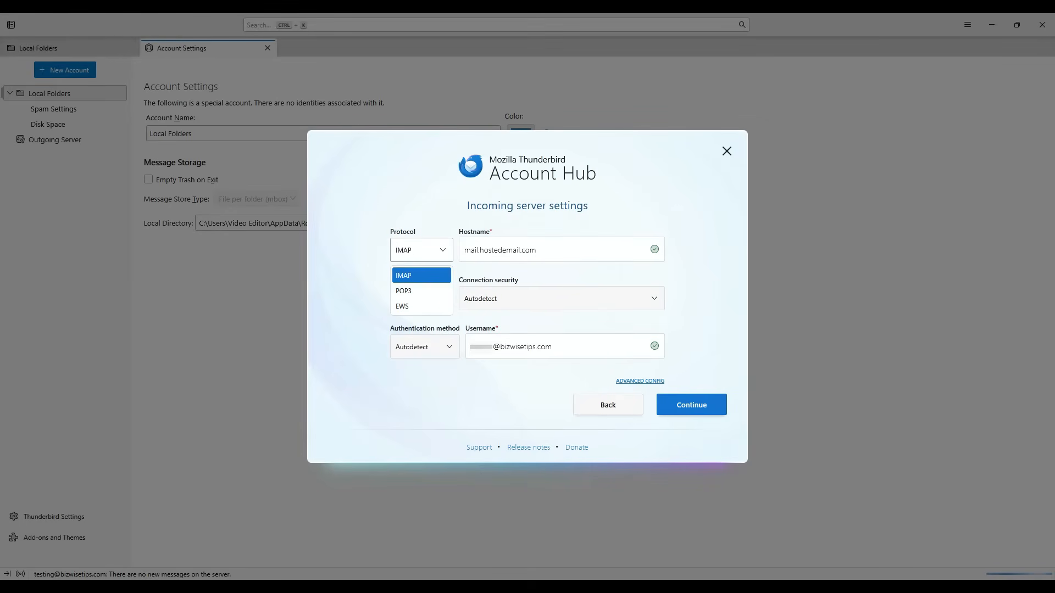
left_click(403, 291)
left_click(421, 250)
left_click(404, 291)
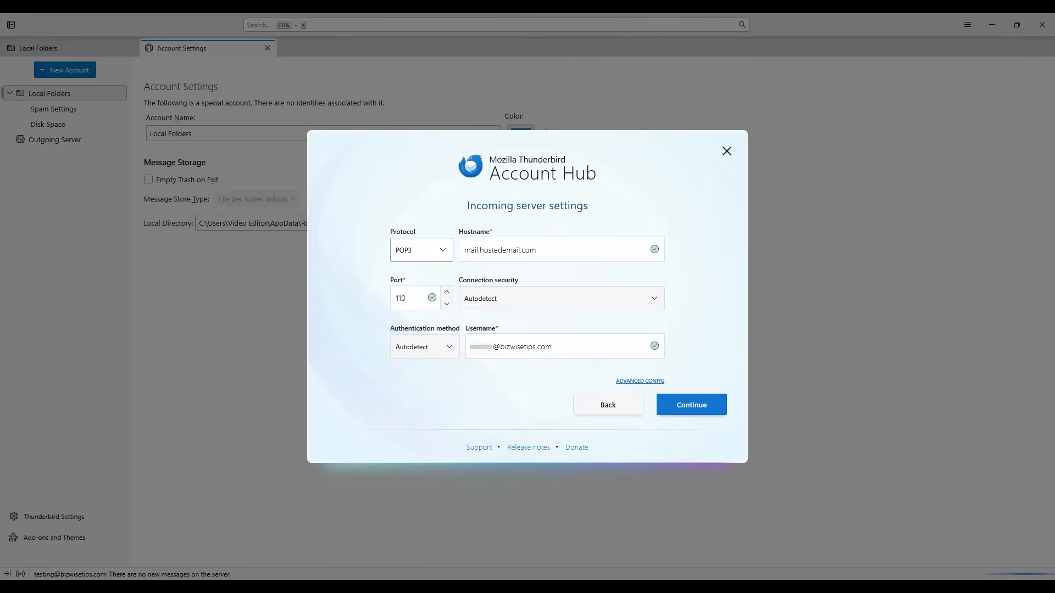
left_click(421, 250)
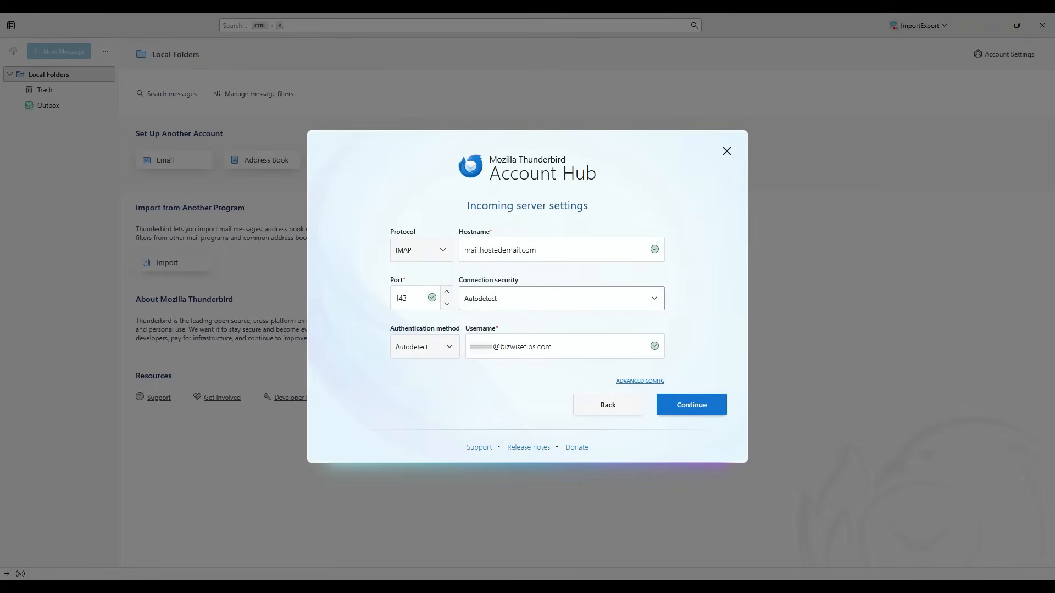
- Leave connection security and authentication on Autodetect and proceed to outgoing server settings
left_click(561, 299)
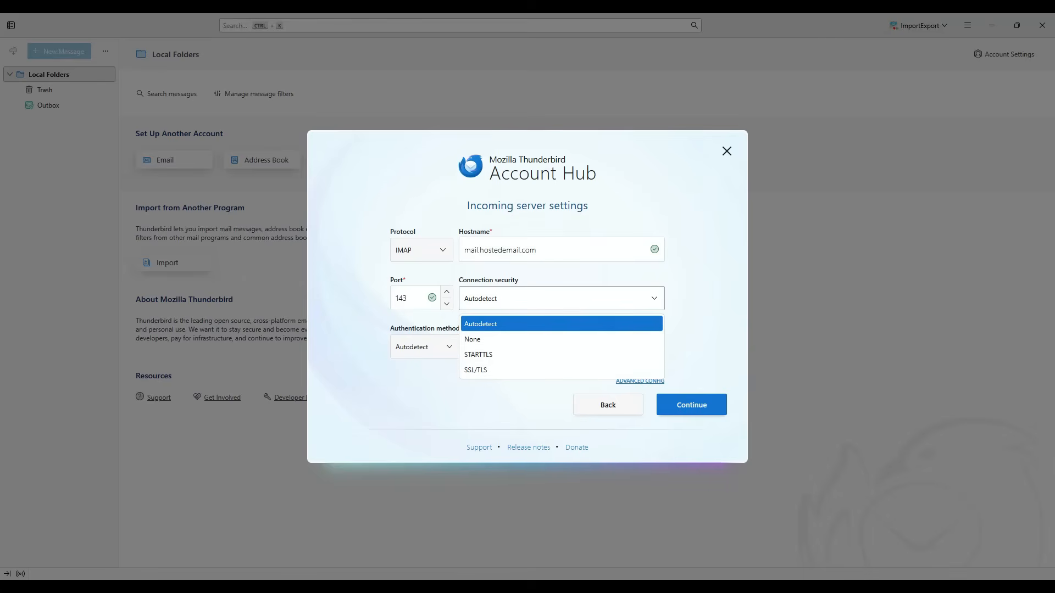
left_click(560, 323)
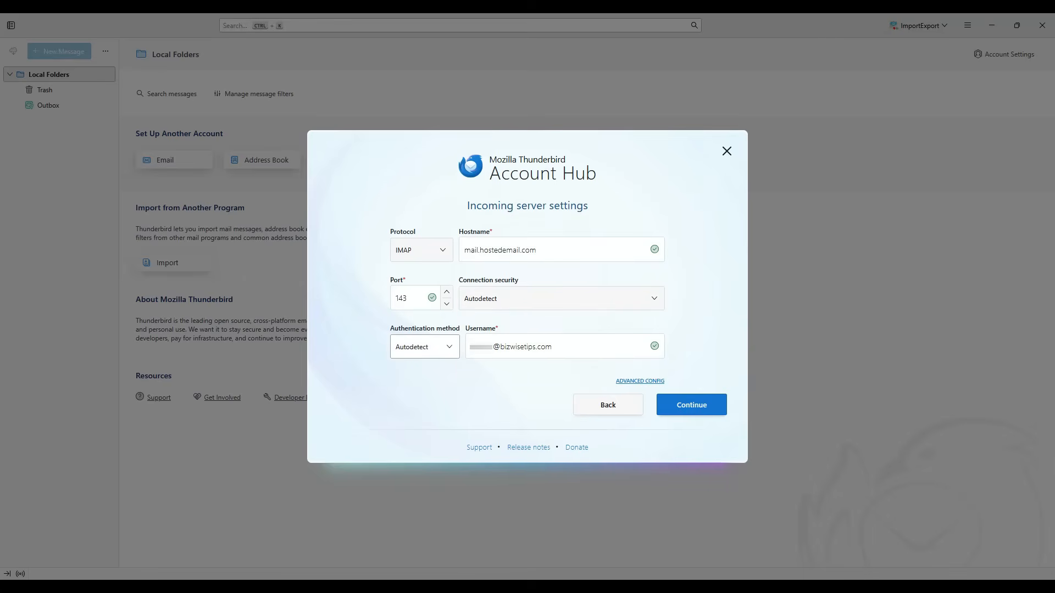
left_click(425, 347)
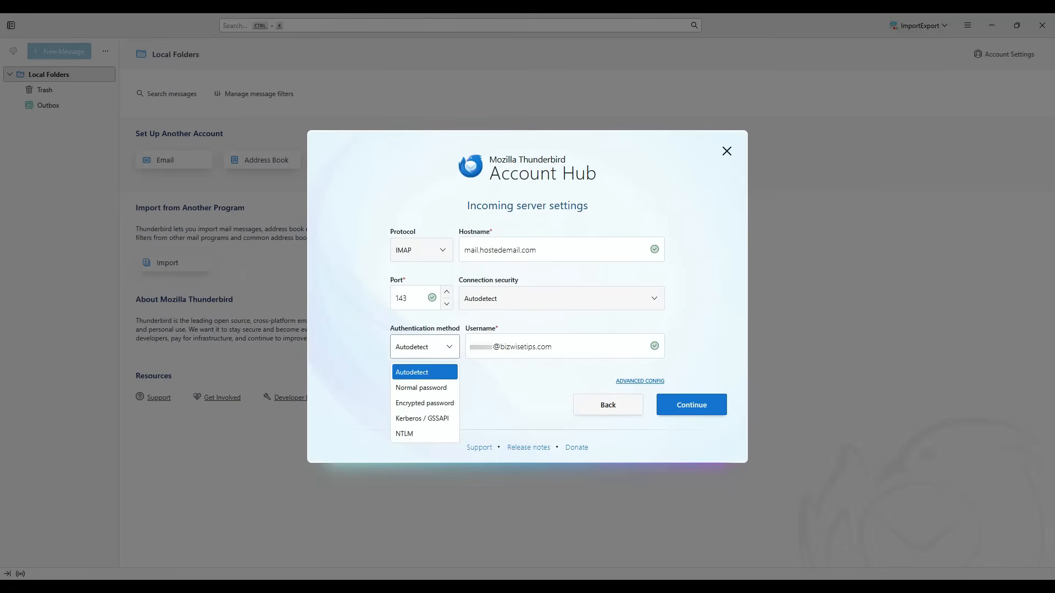
key("Escape")
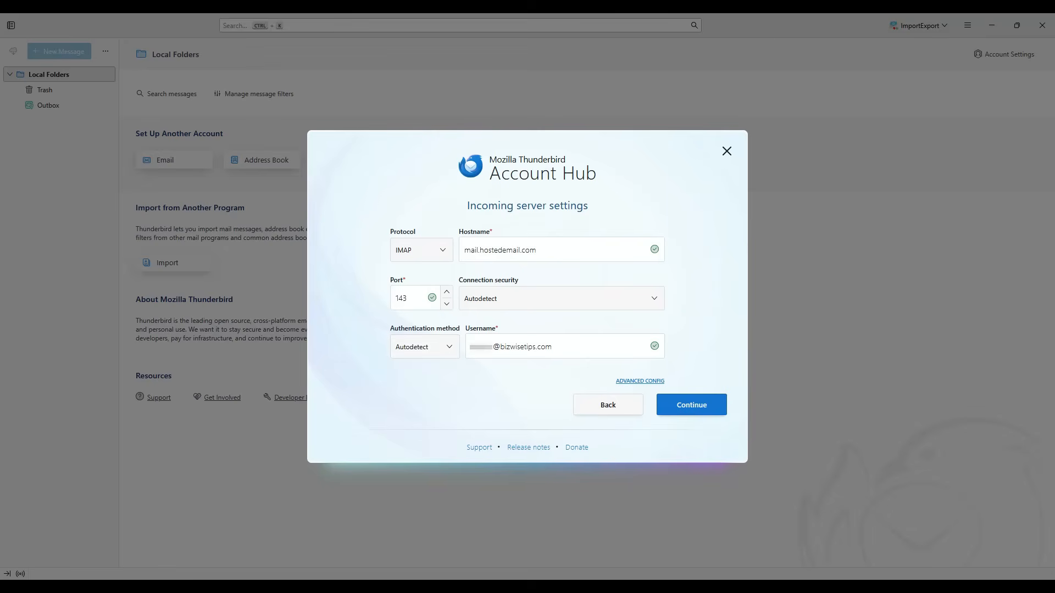
key("Return")
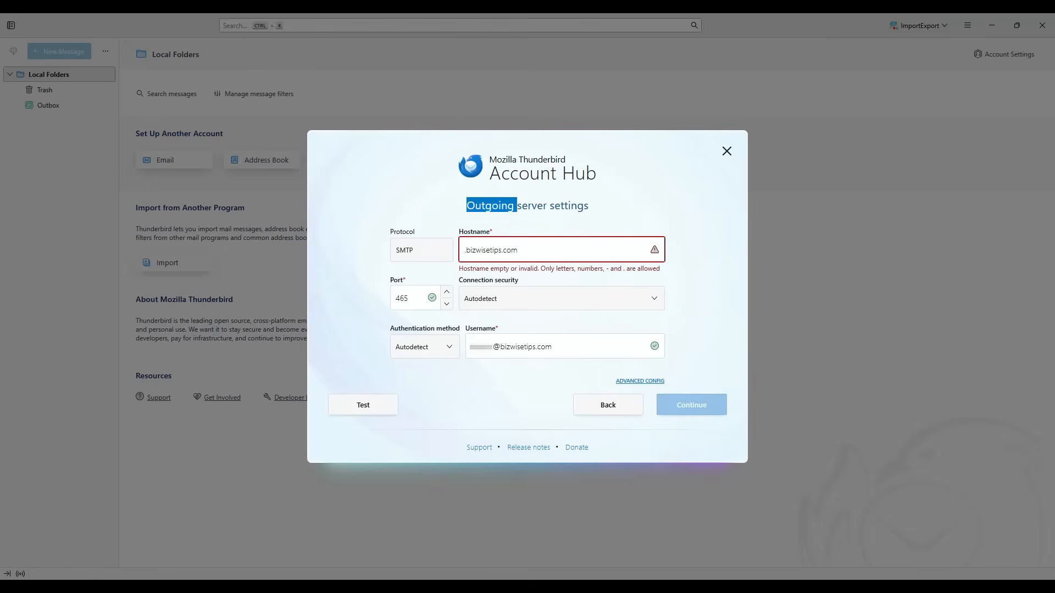
- Replace the invalid outgoing SMTP hostname with mail.hostedemail.com
triple_click(490, 207)
left_click(491, 206)
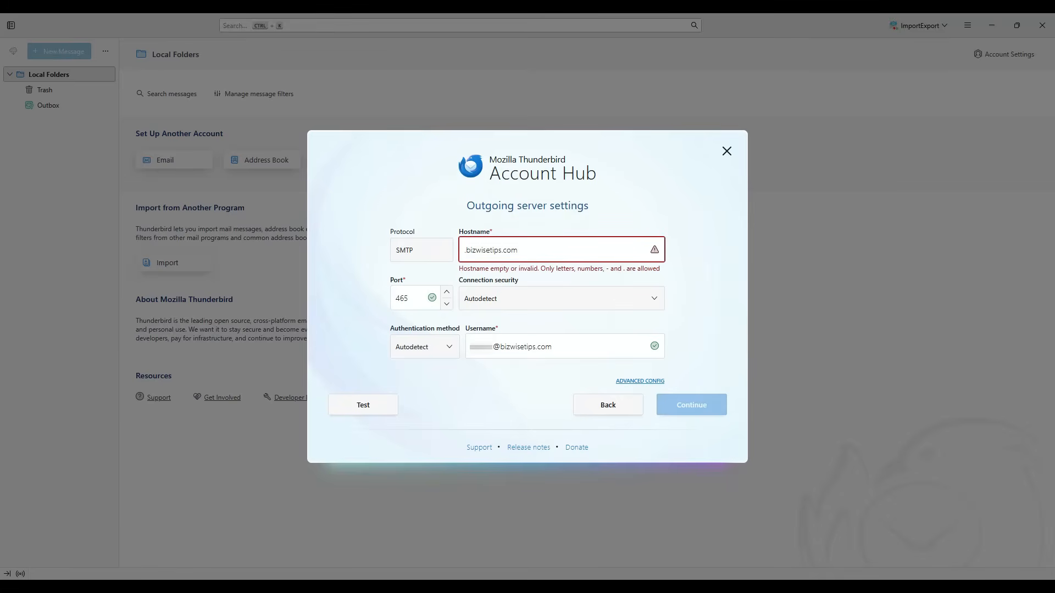
triple_click(491, 250)
key("ctrl+v")
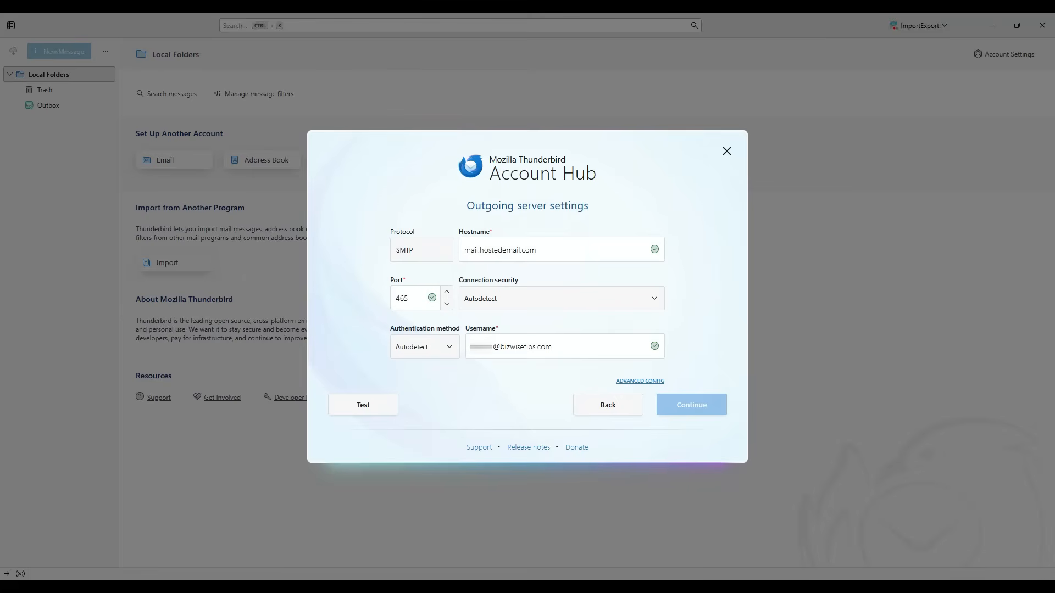
- Re-test to get port 465 with SSL/TLS and normal password, then accept these settings
left_click(362, 405)
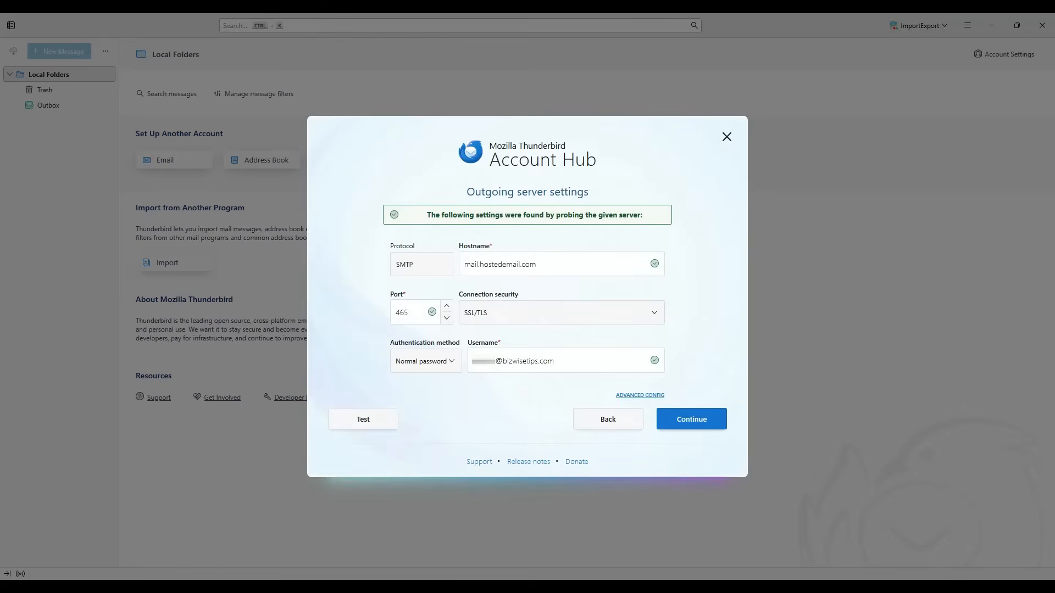
left_click_drag(427, 215, 643, 215)
left_click(649, 215)
left_click_drag(427, 215, 643, 214)
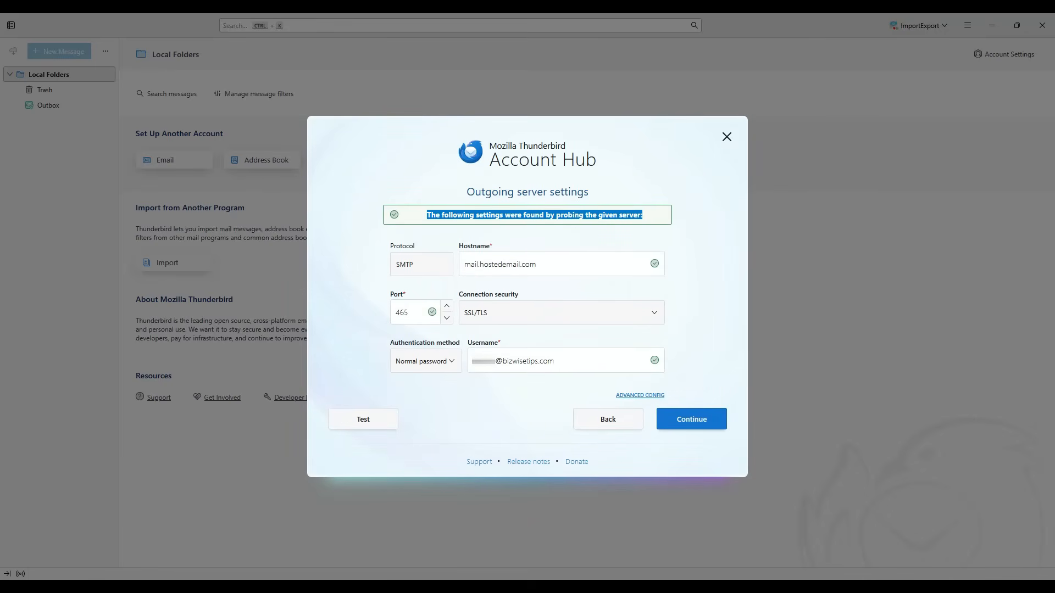
left_click(692, 419)
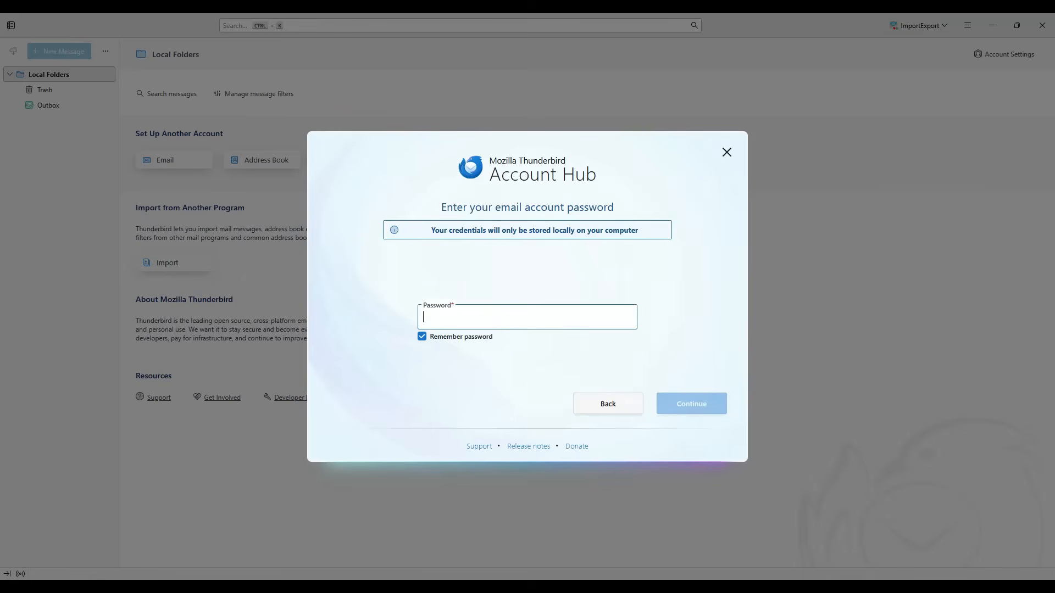
- Enter the password to create the bizwisetips.com account, then close the Account Hub
type("••••••")
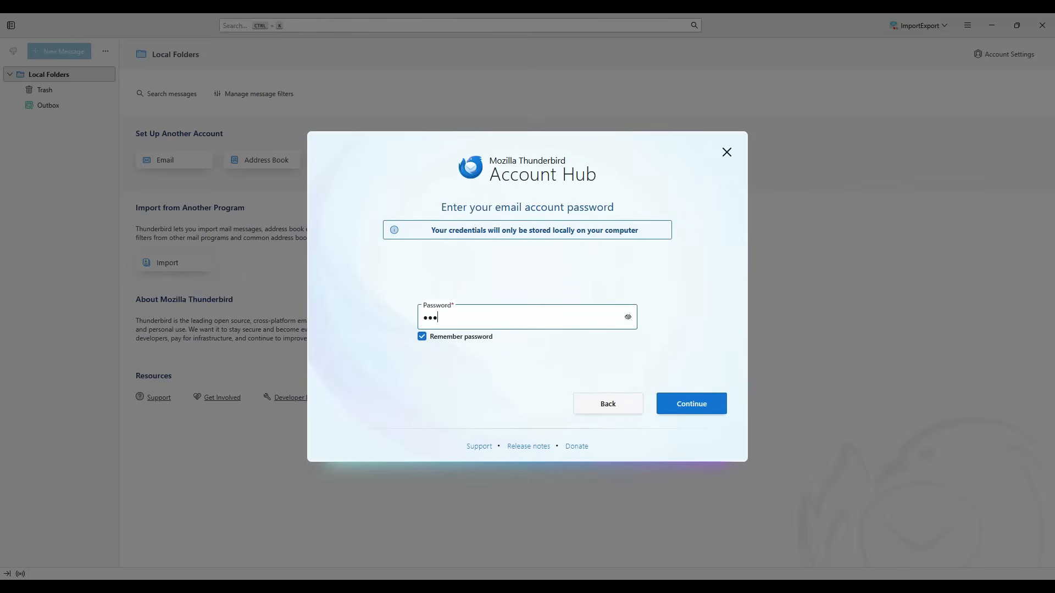
type("•••••")
key("Return")
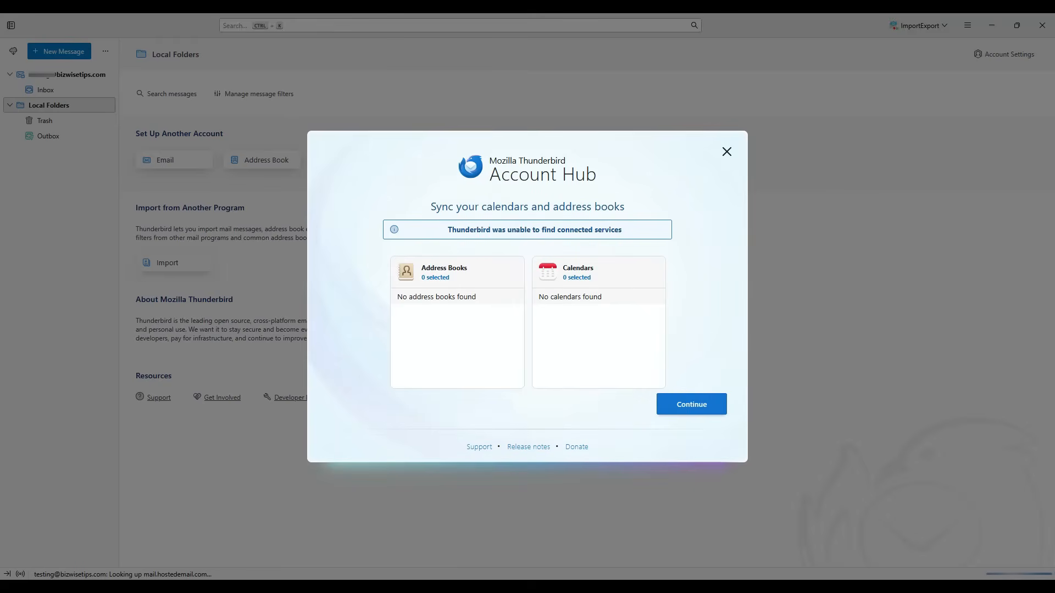
left_click(727, 152)
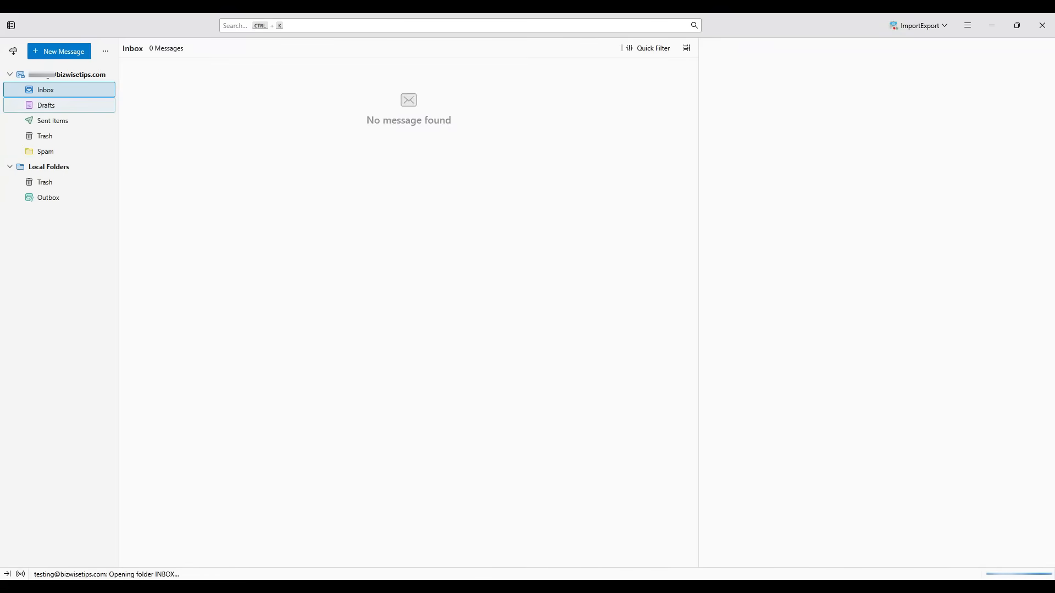
- Send a test message with subject Test and body Hii, then view it in Sent Items
key("Down")
key("Down")
key("Down")
key("Down")
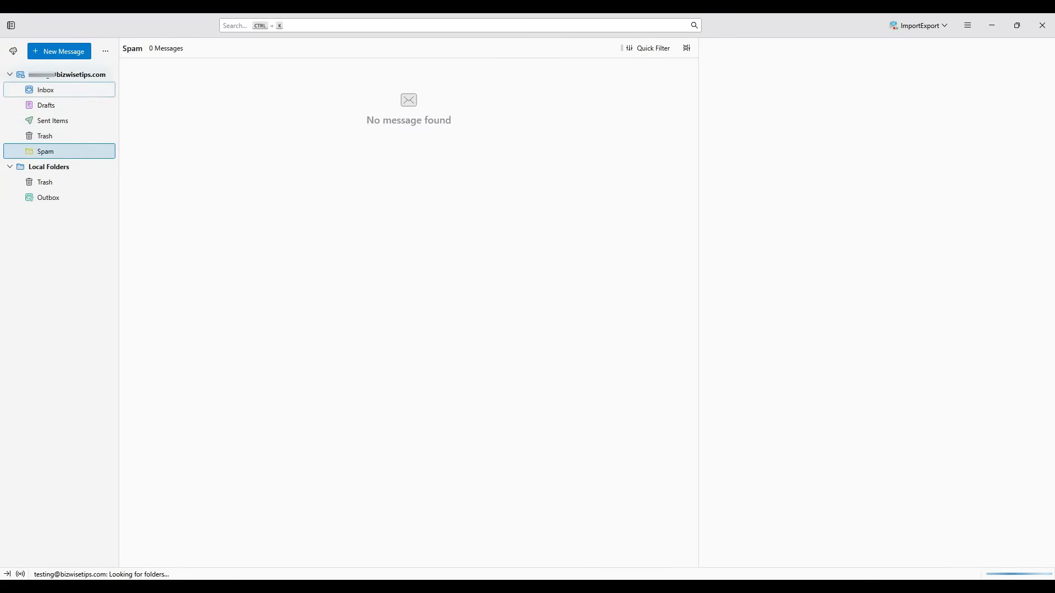
left_click(59, 90)
left_click(59, 51)
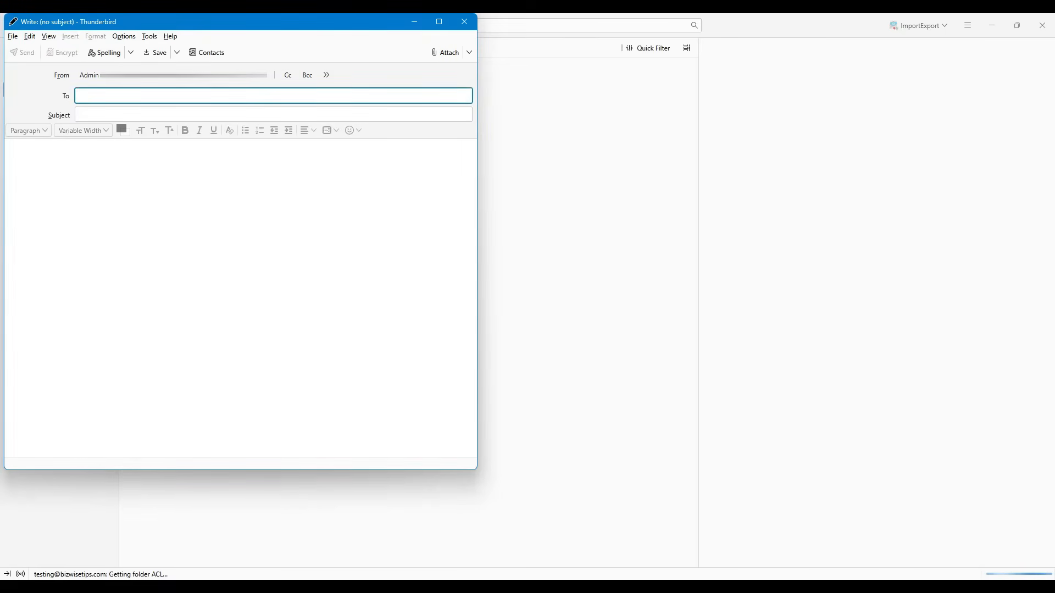
type("test")
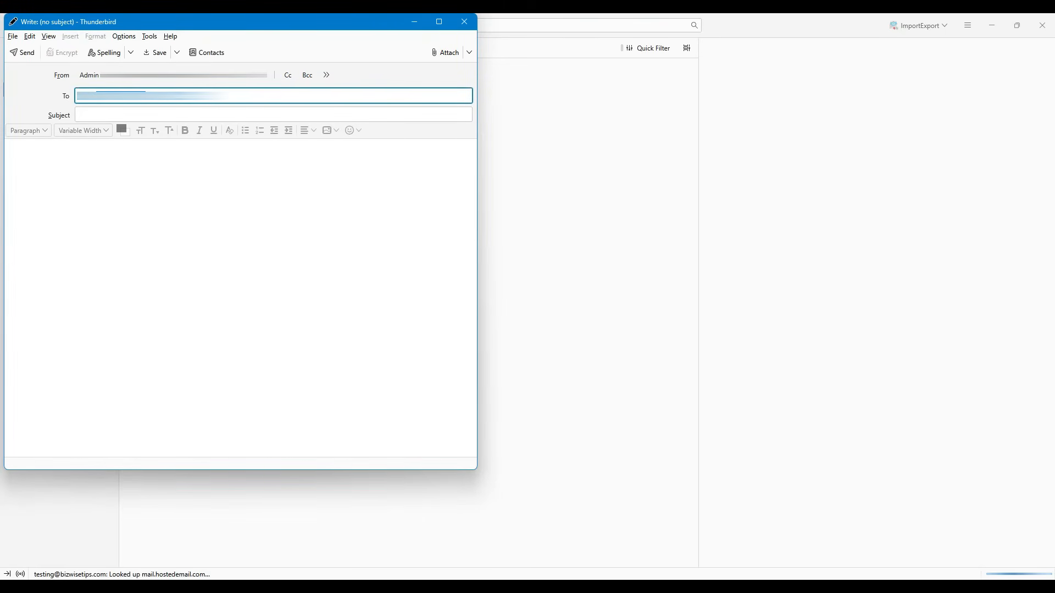
key("Tab")
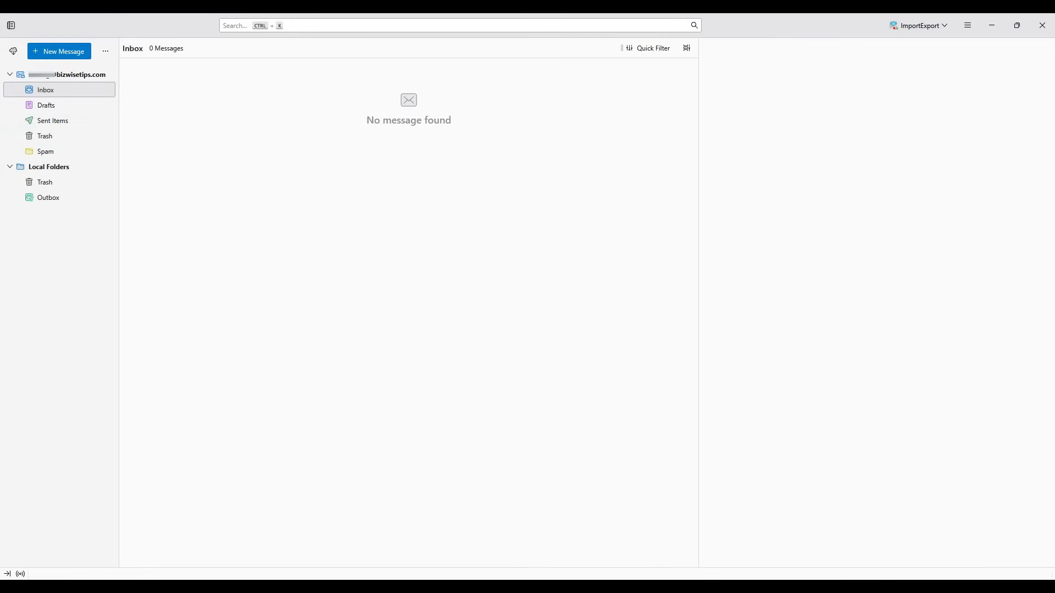
left_click(53, 121)
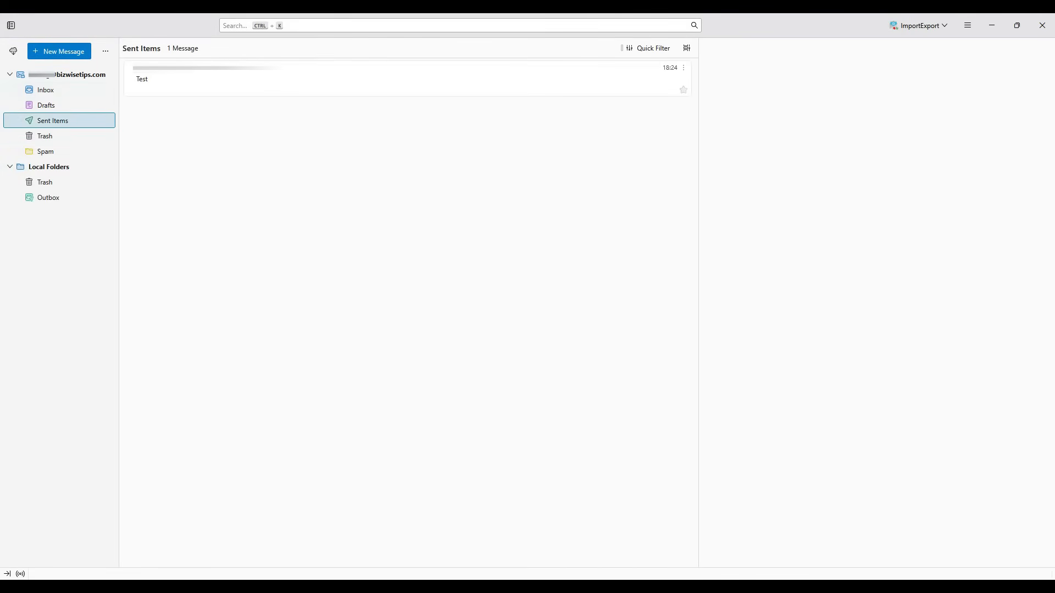